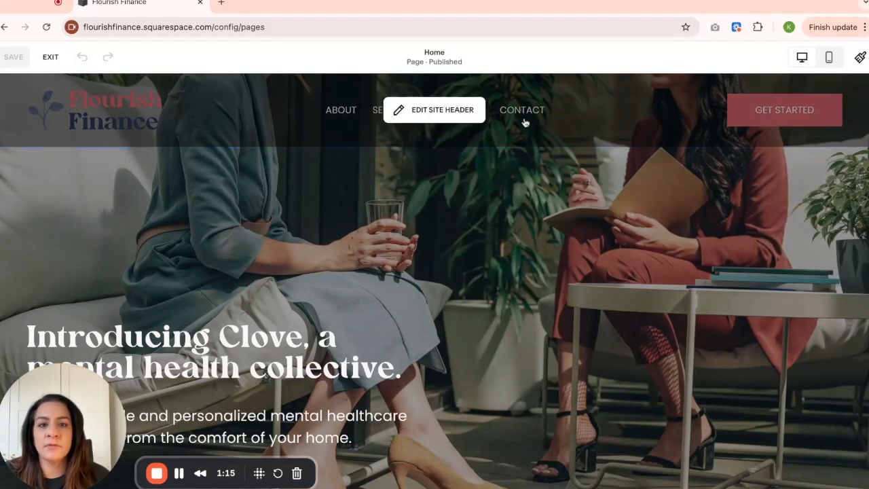
Open the site header's design settings and examine the layout, spacing, effects and size options.
{"action": "left_click", "coordinate": [440, 117]}
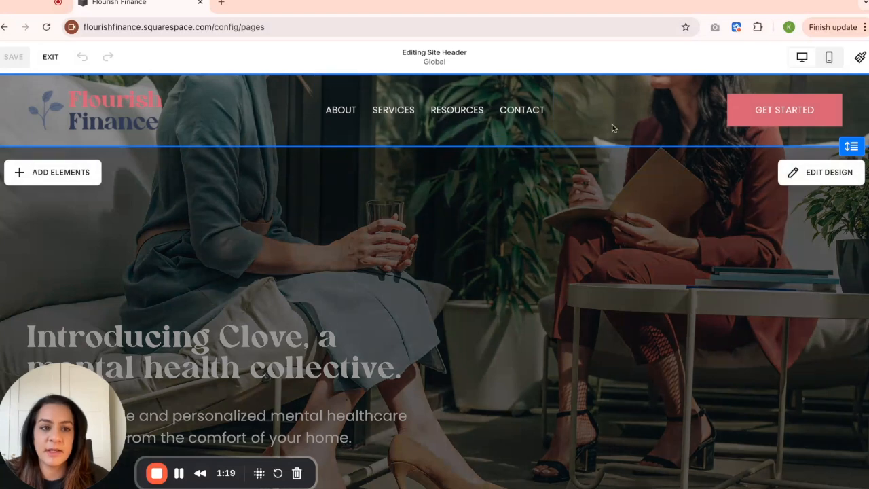
{"action": "left_click", "coordinate": [814, 179]}
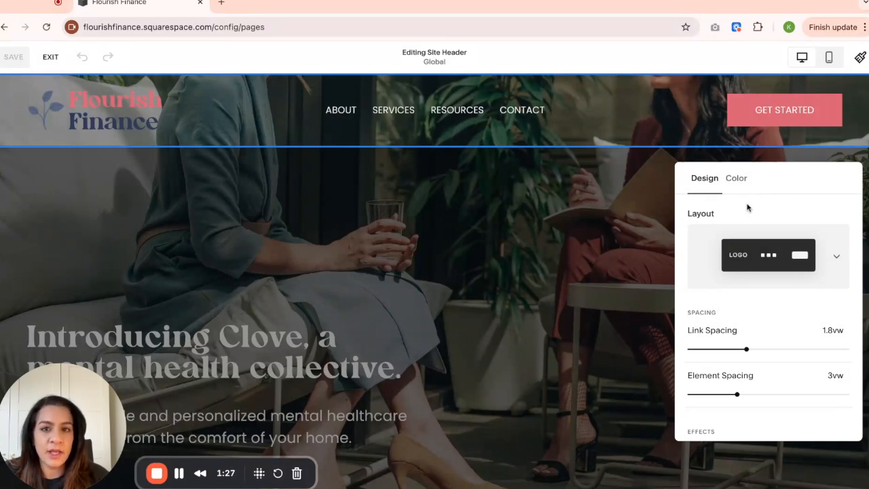
{"action": "scroll", "coordinate": [746, 207], "scroll_direction": "down", "scroll_amount": 5}
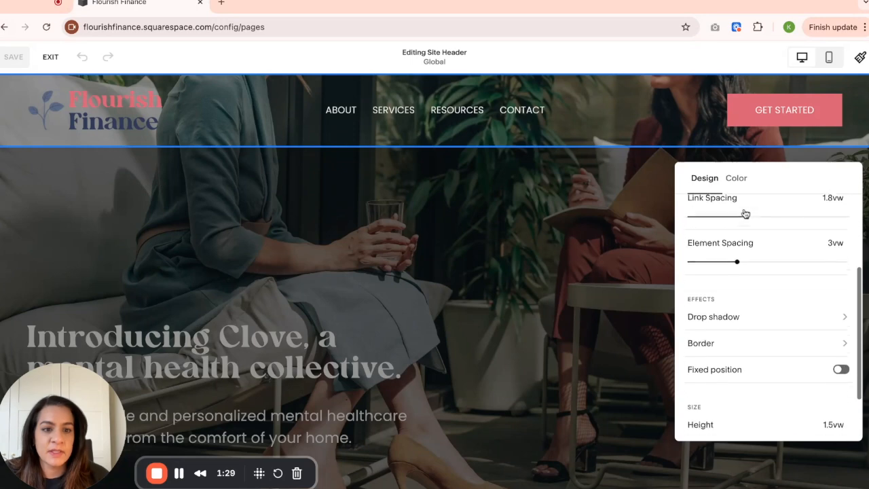
{"action": "scroll", "coordinate": [746, 213], "scroll_direction": "down", "scroll_amount": 1}
{"action": "scroll", "coordinate": [746, 213], "scroll_direction": "up", "scroll_amount": 4}
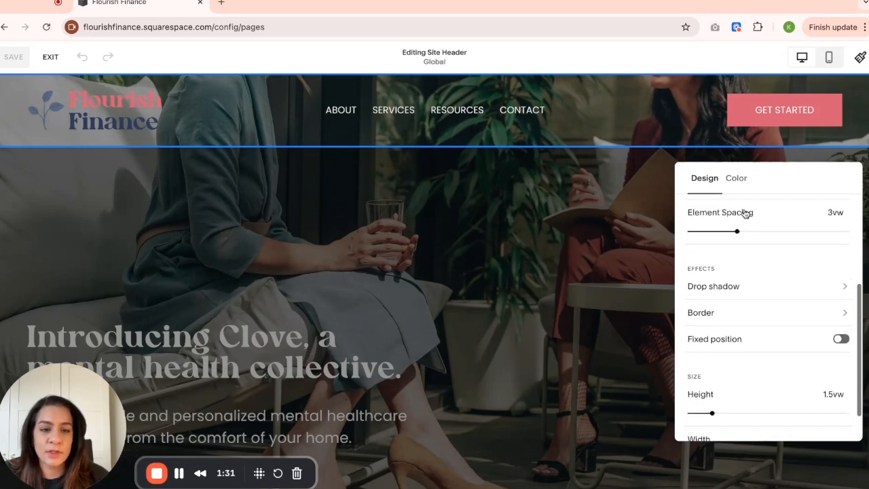
{"action": "scroll", "coordinate": [746, 214], "scroll_direction": "up", "scroll_amount": 1}
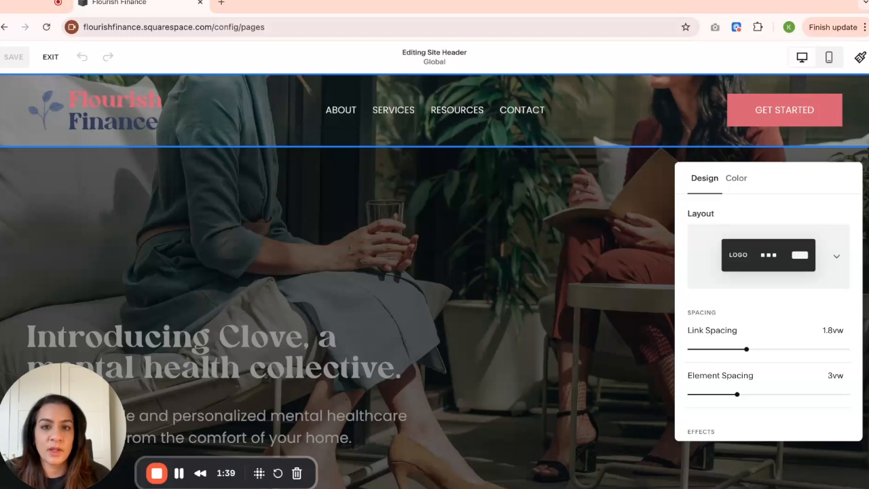
Examine the header's color style choices, keep Adaptive selected, and close the design settings.
{"action": "left_click", "coordinate": [740, 184]}
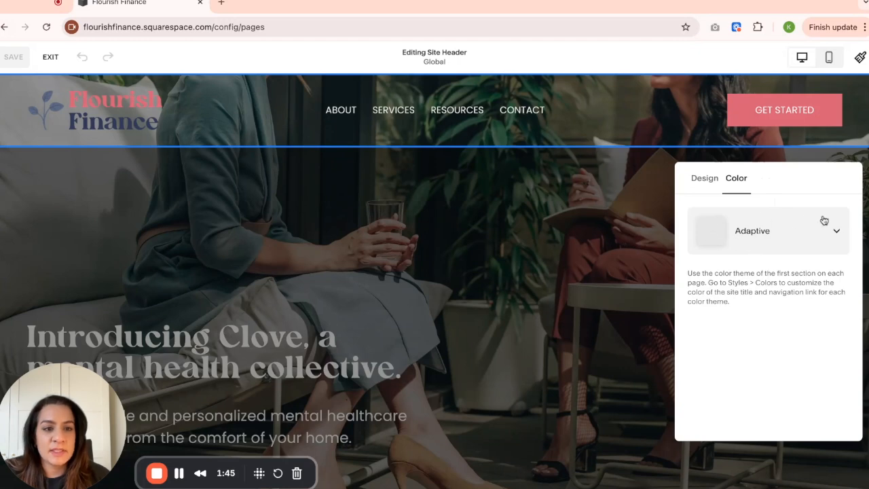
{"action": "left_click", "coordinate": [829, 237]}
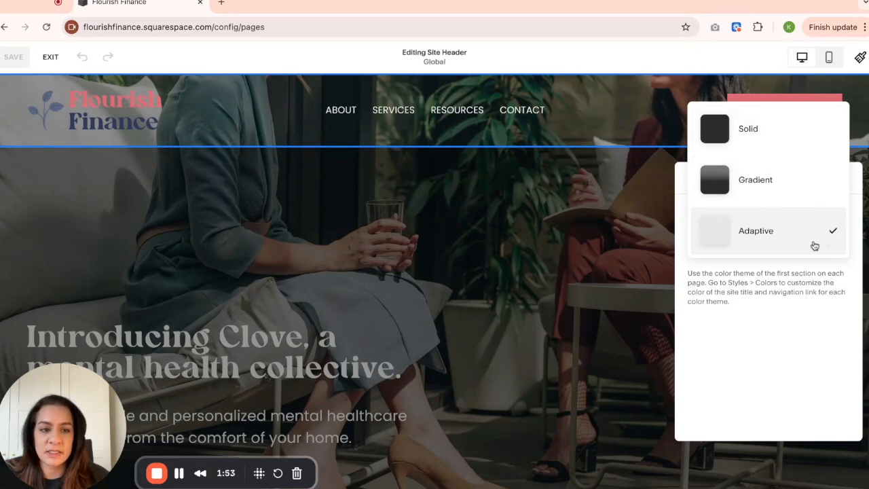
{"action": "left_click", "coordinate": [814, 247]}
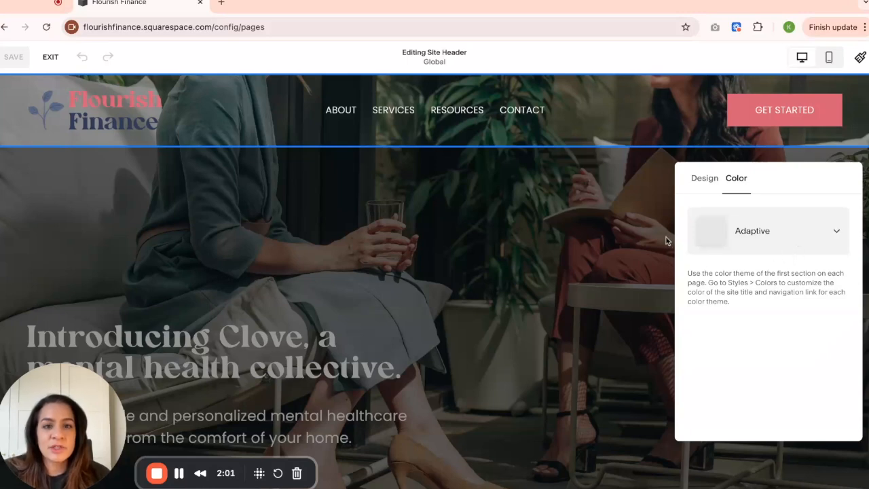
{"action": "left_click", "coordinate": [621, 235]}
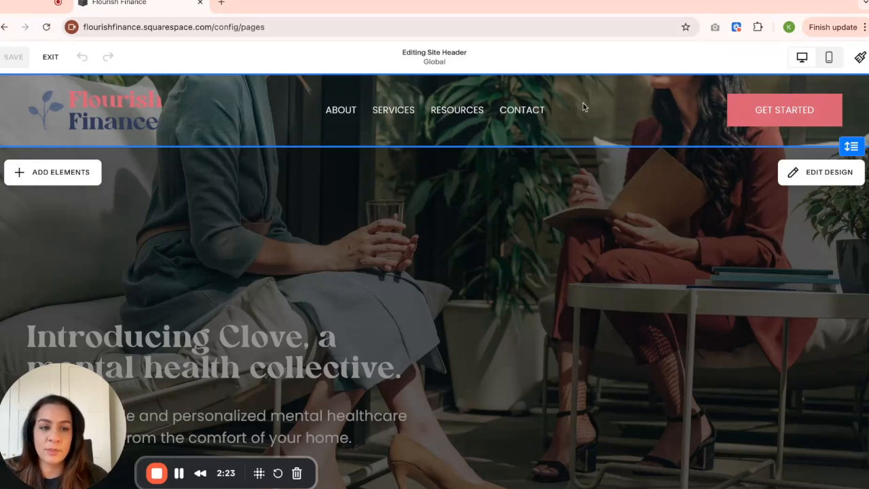
Reopen the header's color settings and set its color style to Solid.
{"action": "left_click", "coordinate": [810, 173]}
{"action": "left_click", "coordinate": [738, 186]}
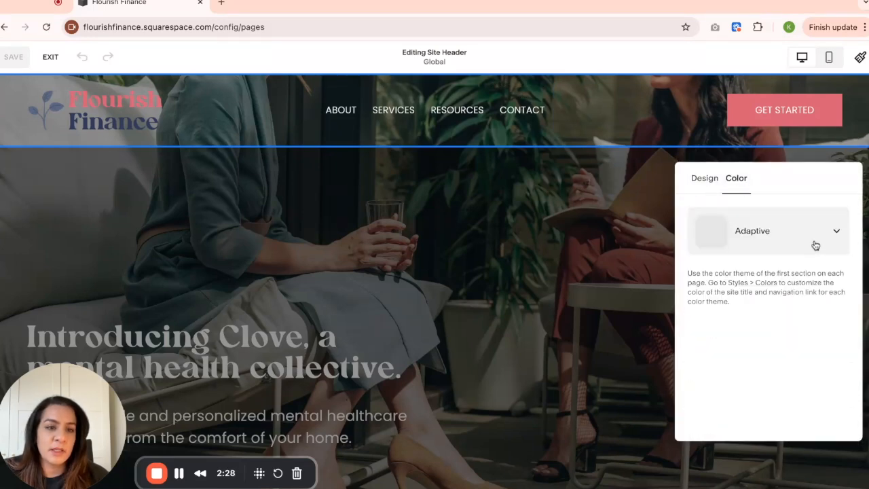
{"action": "left_click", "coordinate": [815, 246]}
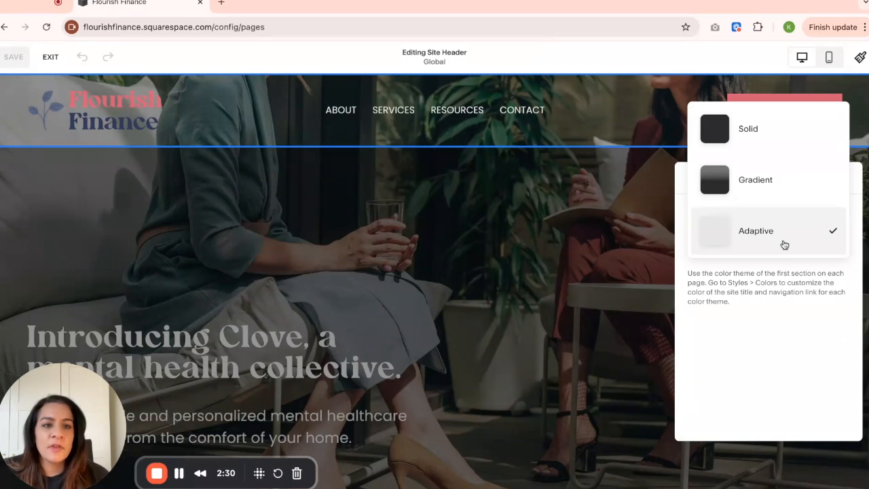
{"action": "left_click", "coordinate": [773, 138]}
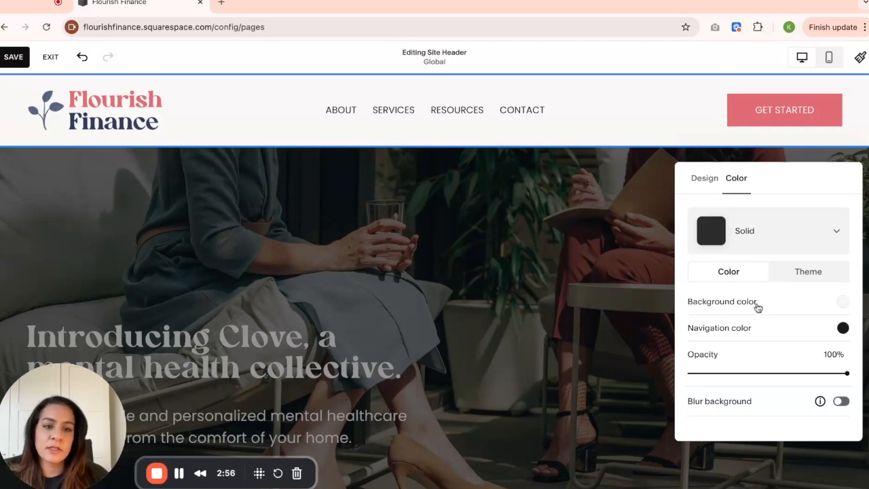
Try pale pink, coral and navy as the header's background color, and return it to the off-white palette color.
{"action": "left_click", "coordinate": [845, 305]}
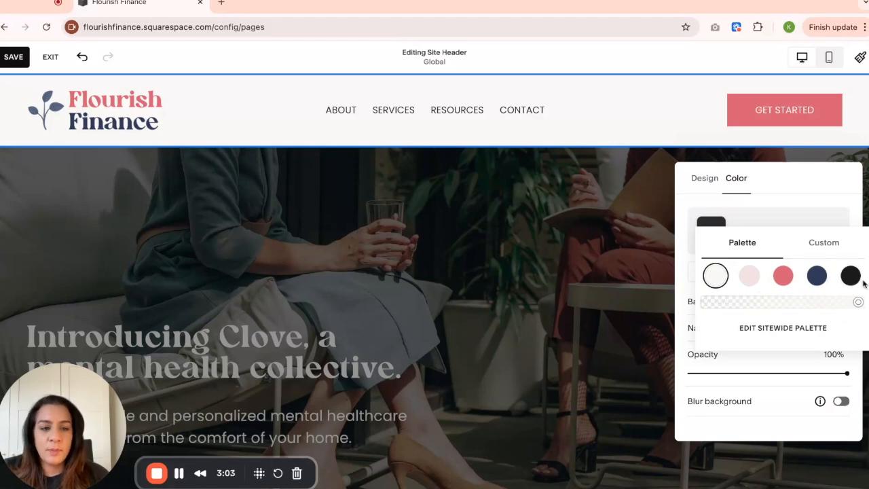
{"action": "left_click", "coordinate": [747, 281]}
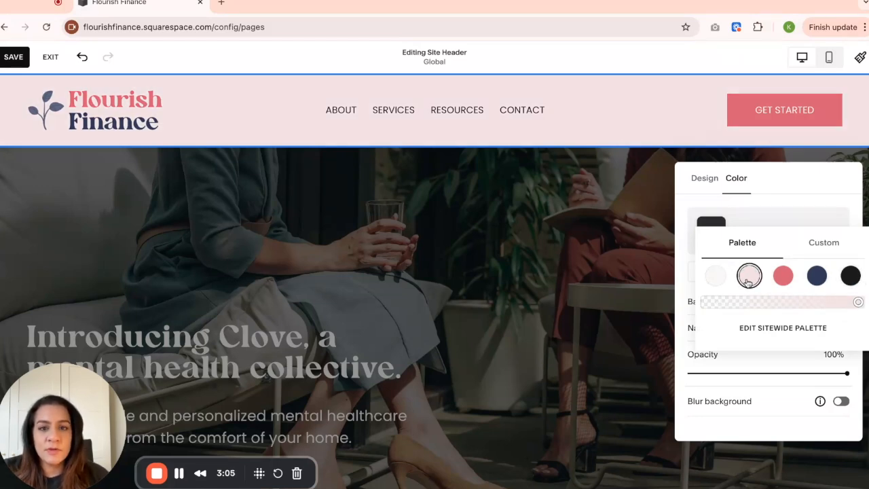
{"action": "left_click", "coordinate": [779, 282]}
{"action": "left_click", "coordinate": [814, 279]}
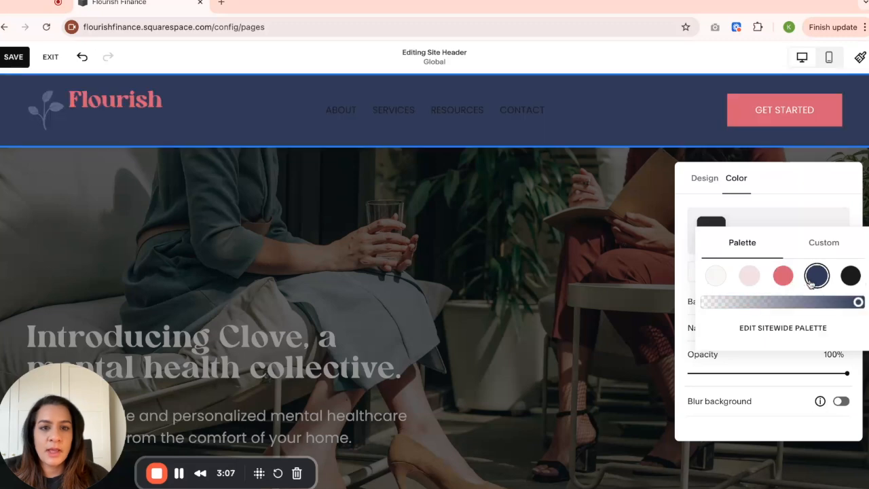
{"action": "left_click", "coordinate": [716, 277]}
Look at the custom picker and transparency control for the header's background color, and close the color chooser.
{"action": "left_click", "coordinate": [836, 248]}
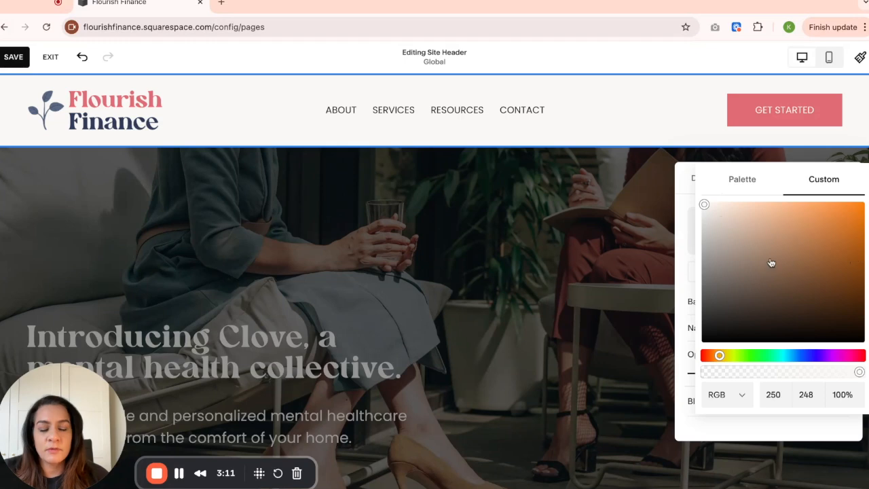
{"action": "left_click", "coordinate": [740, 180]}
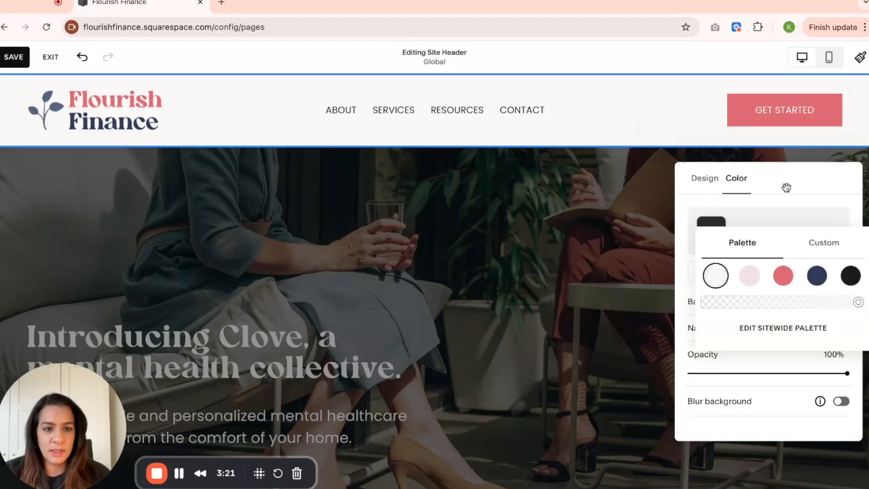
{"action": "mouse_move", "coordinate": [859, 304]}
{"action": "left_mouse_down"}
{"action": "mouse_move", "coordinate": [724, 303]}
{"action": "mouse_move", "coordinate": [858, 303]}
{"action": "left_mouse_up"}
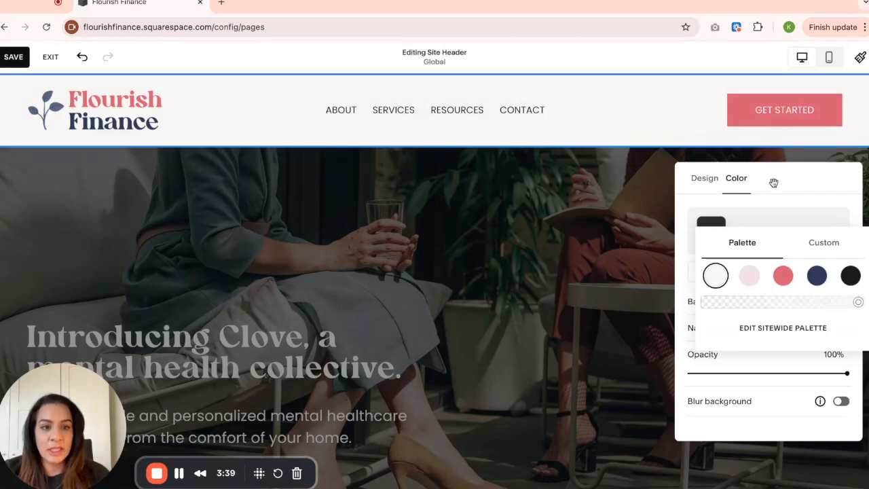
{"action": "left_click", "coordinate": [797, 180]}
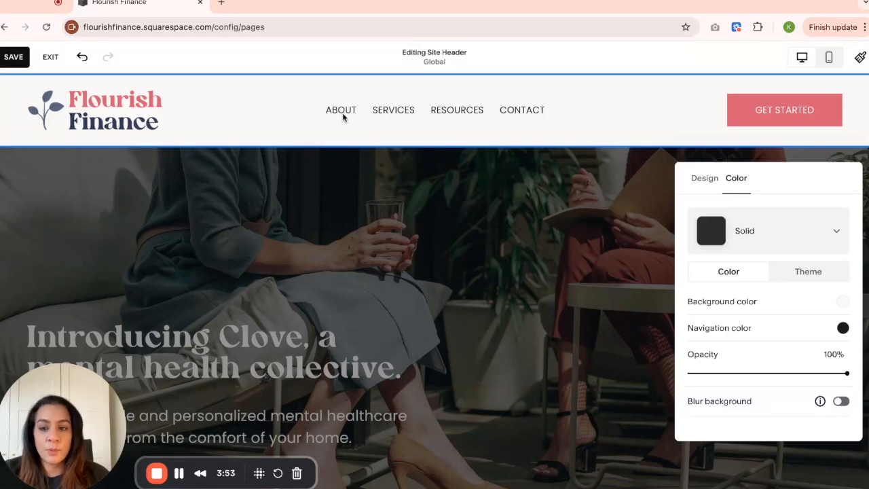
Try navy and coral as the header's navigation color, and return it to black.
{"action": "left_click", "coordinate": [842, 329]}
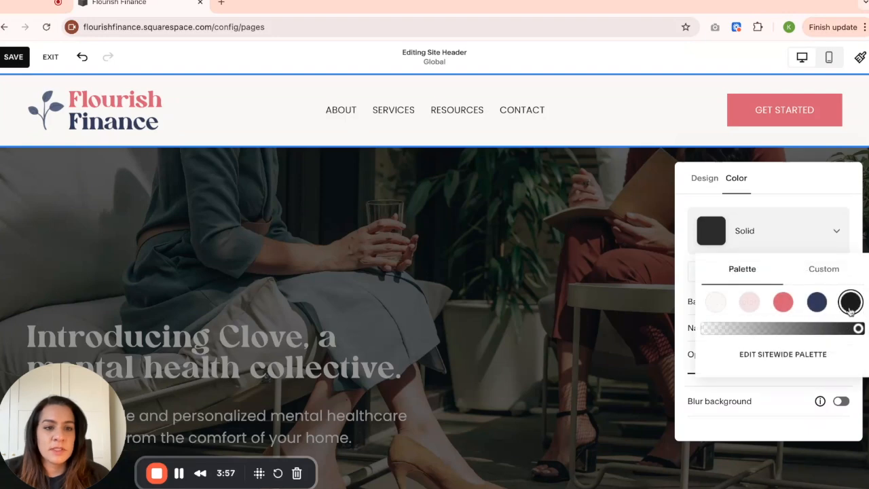
{"action": "left_click", "coordinate": [819, 310]}
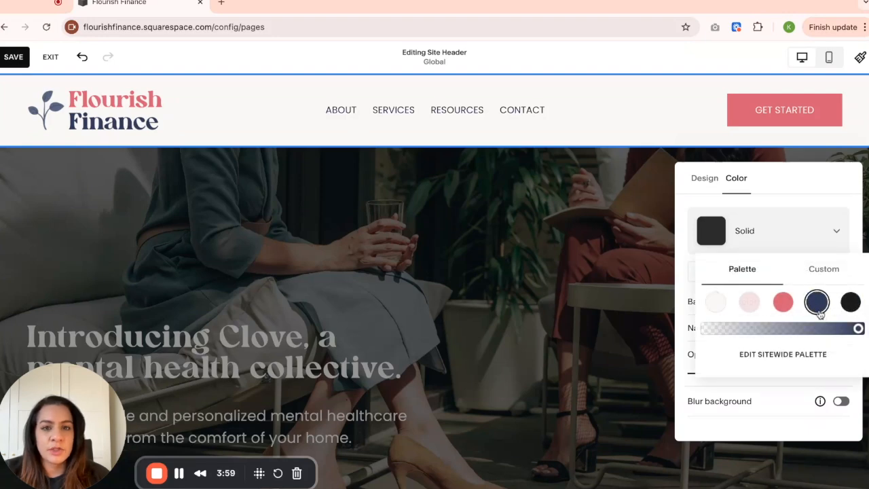
{"action": "left_click", "coordinate": [789, 308]}
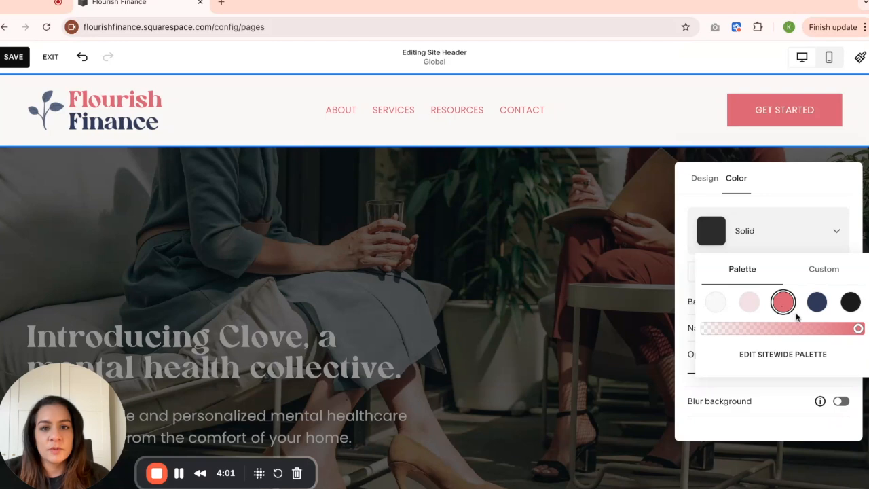
{"action": "left_click", "coordinate": [853, 307]}
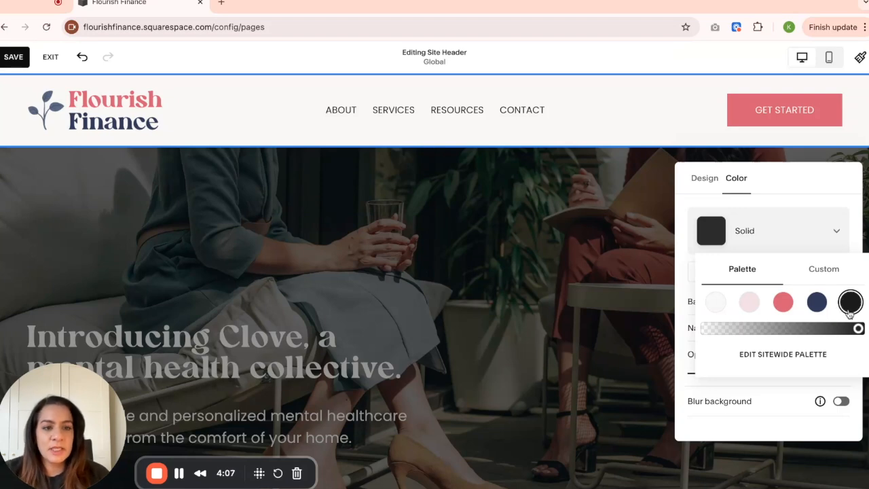
Try a much lower opacity for the black navigation color, and restore it to full opacity.
{"action": "left_click_drag", "start_coordinate": [859, 330], "coordinate": [745, 329]}
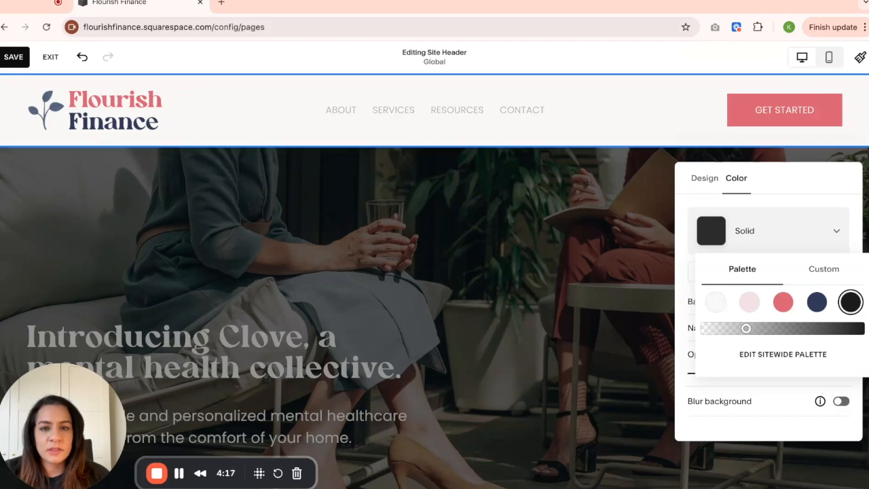
{"action": "left_click_drag", "start_coordinate": [747, 329], "coordinate": [800, 328]}
{"action": "left_click_drag", "start_coordinate": [852, 329], "coordinate": [859, 329]}
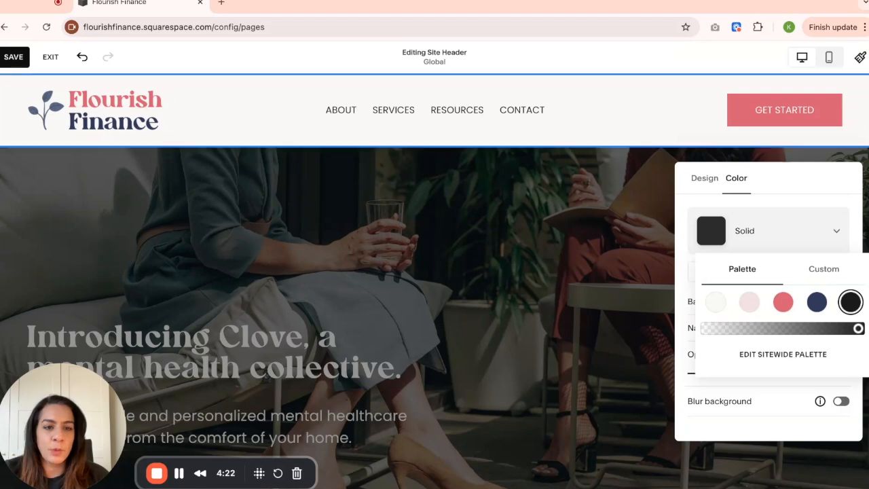
Look at the custom picker for the navigation color and close the color chooser.
{"action": "left_click", "coordinate": [834, 278]}
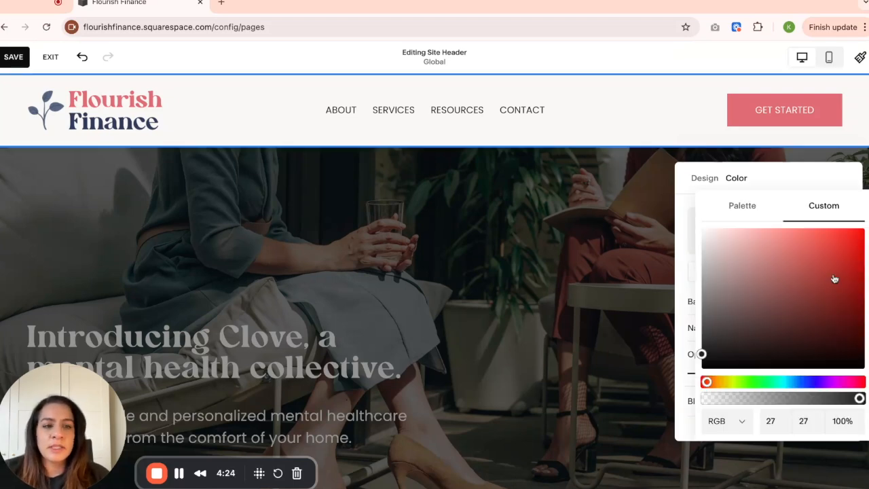
{"action": "left_click", "coordinate": [743, 208]}
{"action": "left_click", "coordinate": [686, 289]}
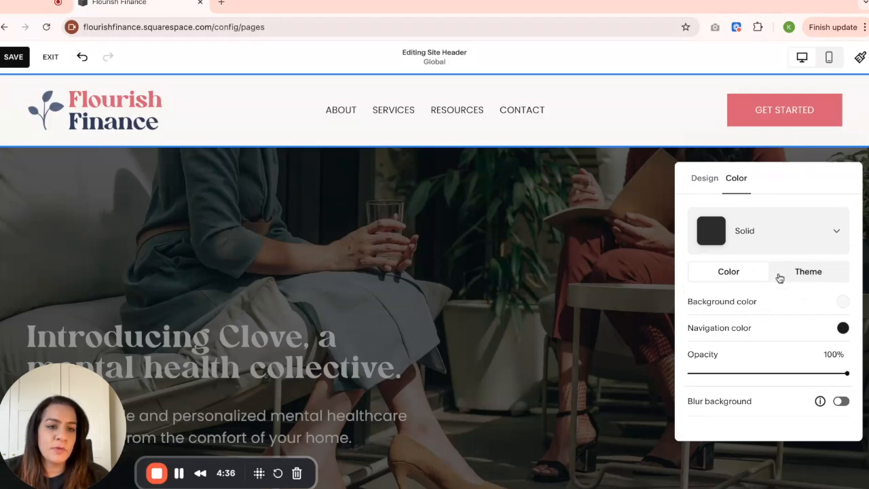
Switch the solid header to theme-based coloring and try the Light 1 and Light 2 themes.
{"action": "left_click", "coordinate": [811, 273]}
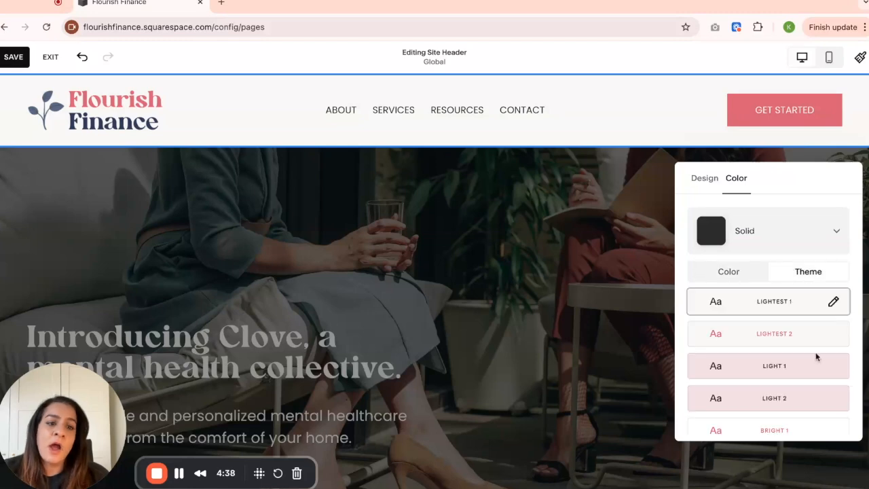
{"action": "scroll", "coordinate": [816, 365], "scroll_direction": "down", "scroll_amount": 1}
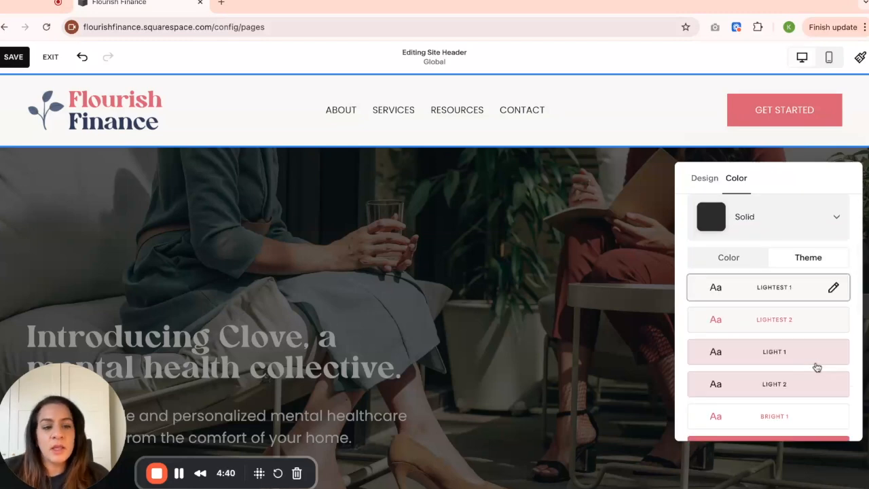
{"action": "scroll", "coordinate": [819, 365], "scroll_direction": "down", "scroll_amount": 1}
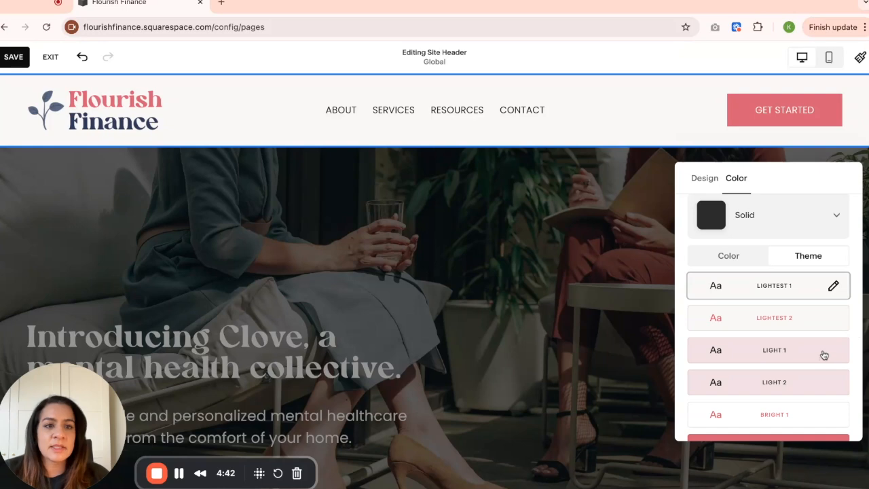
{"action": "scroll", "coordinate": [823, 348], "scroll_direction": "down", "scroll_amount": 2}
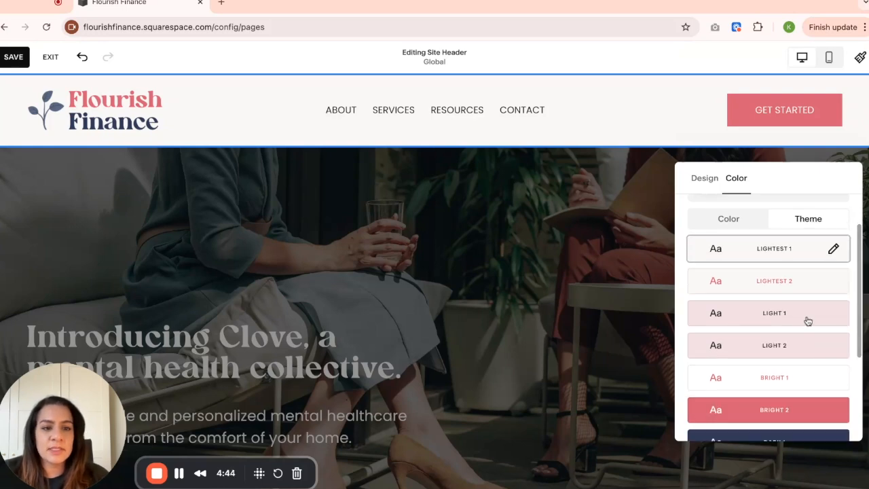
{"action": "left_click", "coordinate": [808, 322]}
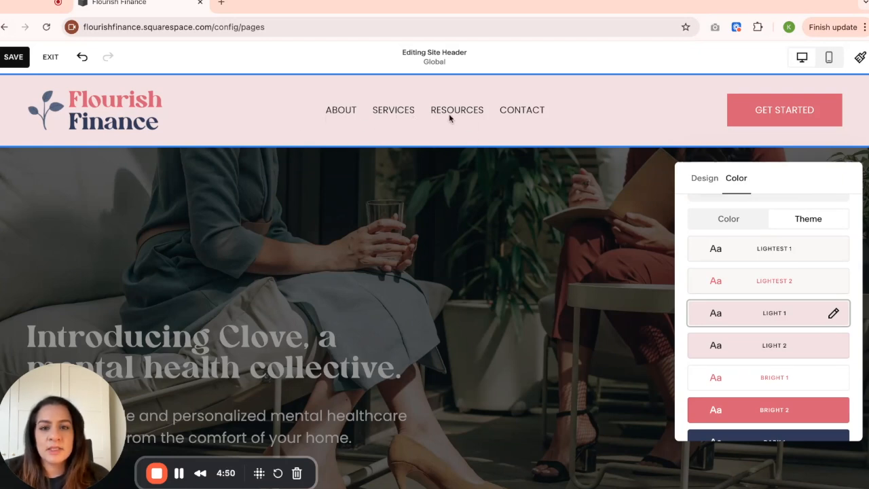
{"action": "left_click", "coordinate": [768, 348]}
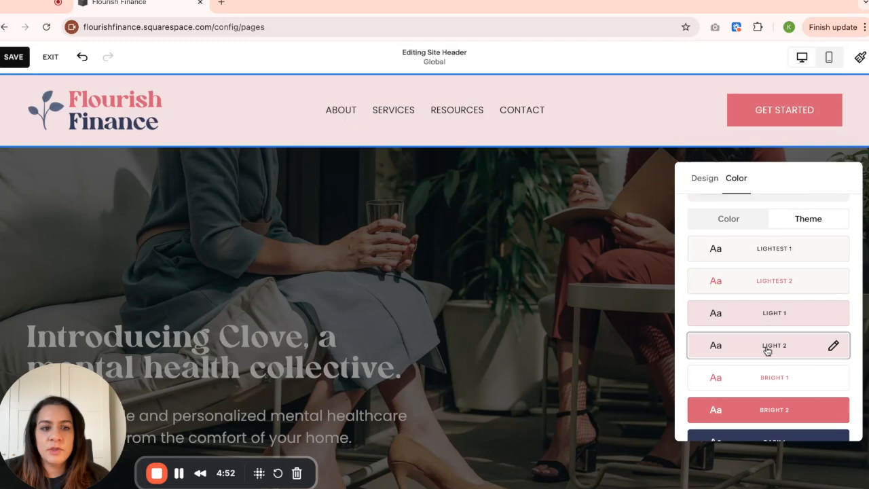
Try the Lightest 2, Lightest 1 and Bright 2 color themes on the solid header.
{"action": "left_click", "coordinate": [779, 284]}
{"action": "left_click", "coordinate": [806, 255]}
{"action": "scroll", "coordinate": [789, 378], "scroll_direction": "down", "scroll_amount": 2}
{"action": "left_click", "coordinate": [820, 319]}
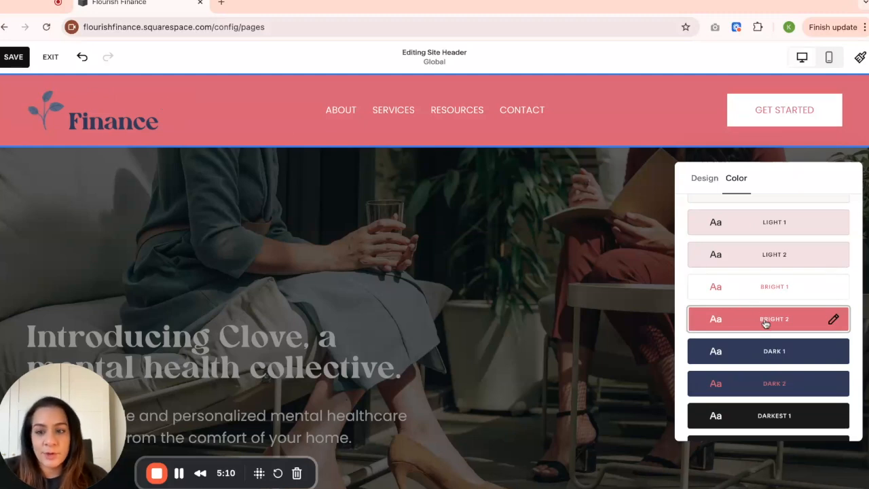
Apply the Lightest 1 theme to the header and return to individual color settings.
{"action": "scroll", "coordinate": [769, 312], "scroll_direction": "up", "scroll_amount": 3}
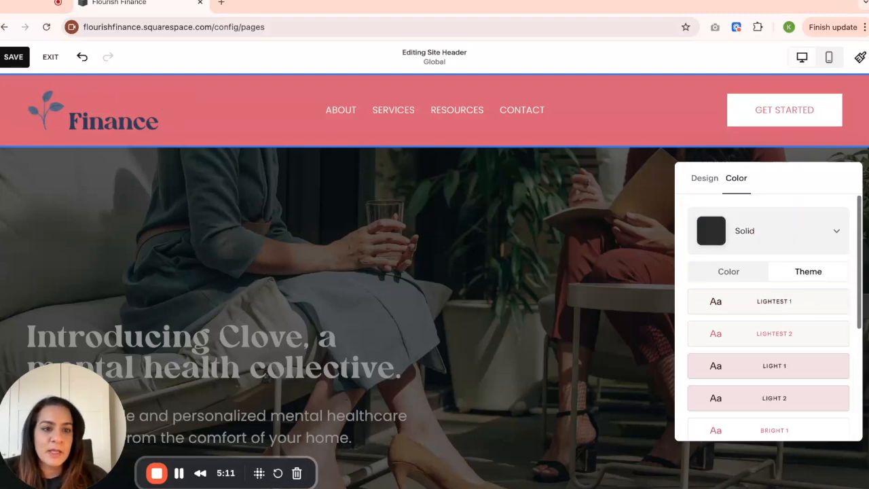
{"action": "left_click", "coordinate": [809, 311]}
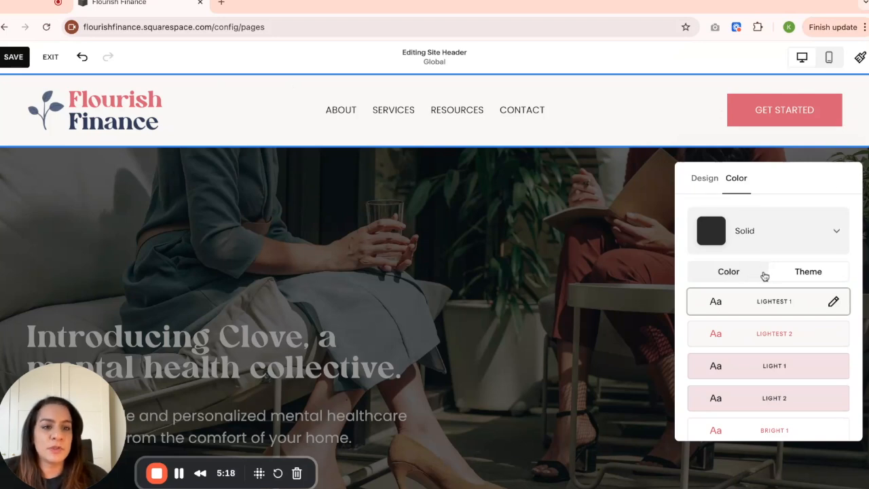
{"action": "left_click", "coordinate": [714, 279]}
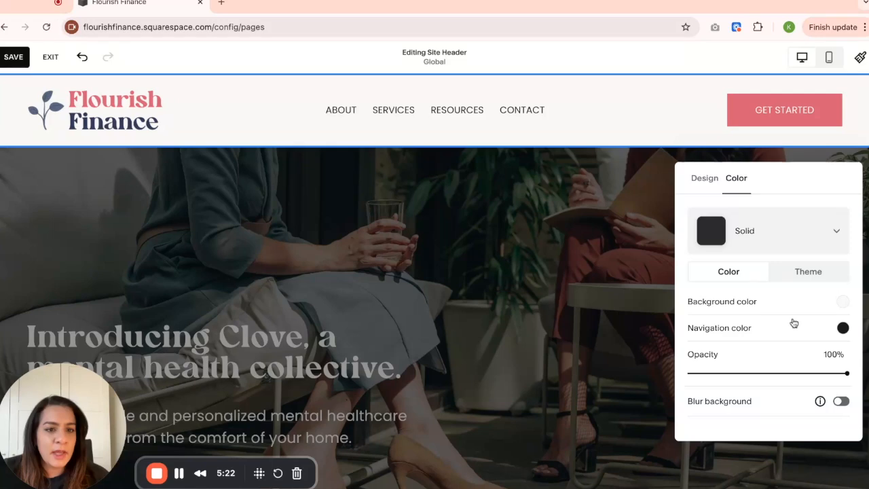
Turn on background blur for the header and lower the header's opacity to 34%.
{"action": "mouse_move", "coordinate": [847, 373]}
{"action": "left_mouse_down"}
{"action": "mouse_move", "coordinate": [720, 373]}
{"action": "mouse_move", "coordinate": [848, 373]}
{"action": "left_mouse_up"}
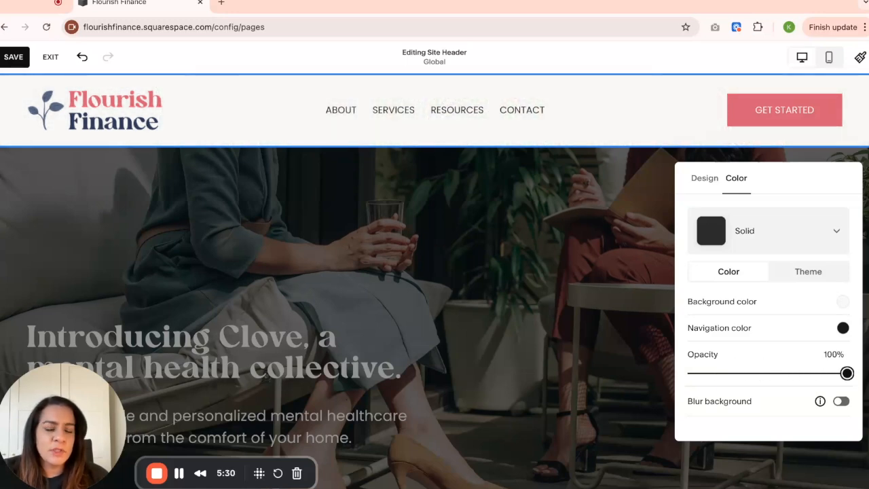
{"action": "left_click", "coordinate": [840, 402]}
{"action": "scroll", "coordinate": [776, 368], "scroll_direction": "down", "scroll_amount": 2}
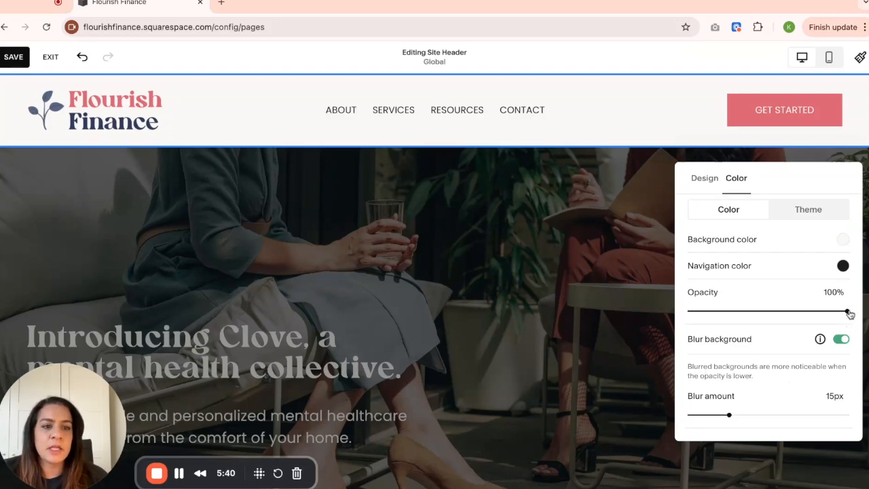
{"action": "left_click_drag", "start_coordinate": [847, 311], "coordinate": [743, 310]}
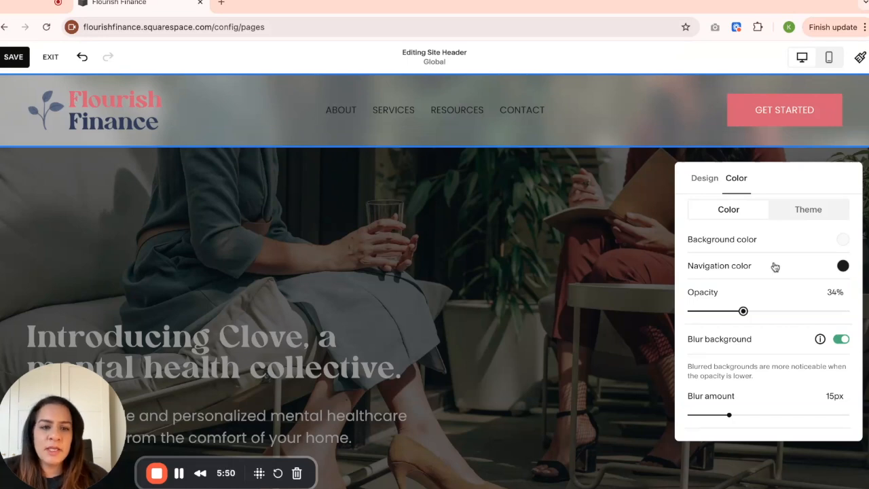
Vary the blurred header's opacity and set it to 38%.
{"action": "key", "text": "Left"}
{"action": "key", "text": "Left"}
{"action": "key", "text": "Left"}
{"action": "key", "text": "Left"}
{"action": "key", "text": "Left"}
{"action": "key", "text": "Left"}
{"action": "key", "text": "Left"}
{"action": "key", "text": "Right"}
{"action": "key", "text": "Right"}
{"action": "key", "text": "Right"}
{"action": "key", "text": "Right"}
{"action": "key", "text": "Right"}
{"action": "key", "text": "Right"}
{"action": "key", "text": "Right"}
{"action": "key", "text": "Right"}
{"action": "key", "text": "Right"}
{"action": "key", "text": "Right"}
{"action": "key", "text": "Right"}
{"action": "key", "text": "Right"}
{"action": "key", "text": "Right"}
{"action": "key", "text": "Right"}
{"action": "key", "text": "Right"}
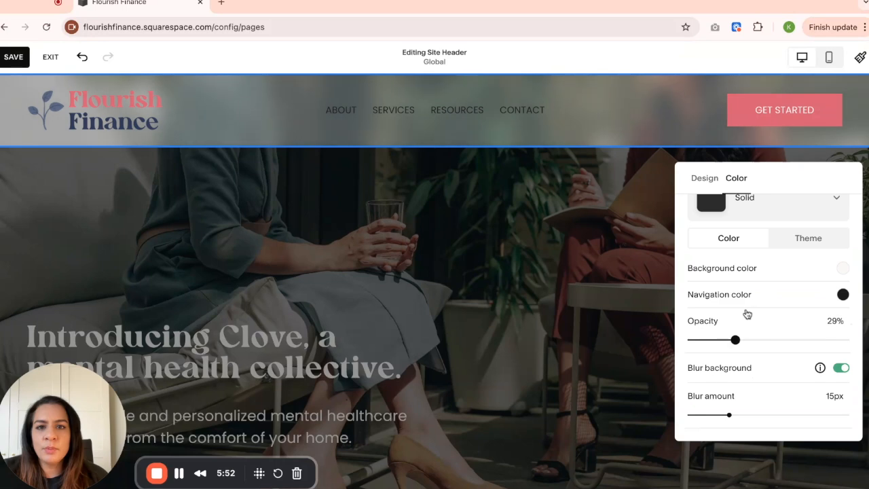
{"action": "mouse_move", "coordinate": [755, 312]}
{"action": "left_mouse_down"}
{"action": "mouse_move", "coordinate": [815, 311]}
{"action": "mouse_move", "coordinate": [750, 312]}
{"action": "left_mouse_up"}
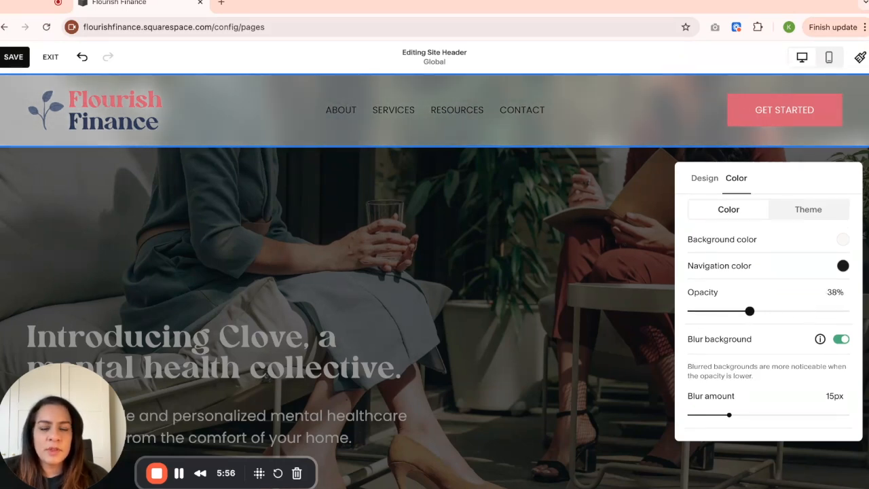
Increase the header's background blur amount to 40 px.
{"action": "left_click", "coordinate": [729, 414]}
{"action": "key", "text": "Right"}
{"action": "key", "text": "Right"}
{"action": "key", "text": "Right"}
{"action": "key", "text": "Right"}
{"action": "key", "text": "Right"}
{"action": "key", "text": "Right"}
{"action": "key", "text": "Right"}
{"action": "key", "text": "Right"}
{"action": "key", "text": "Right"}
{"action": "key", "text": "Right"}
{"action": "key", "text": "Right"}
{"action": "key", "text": "Right"}
{"action": "key", "text": "Right"}
{"action": "key", "text": "Right"}
{"action": "key", "text": "Right"}
{"action": "key", "text": "Right"}
{"action": "key", "text": "Right"}
{"action": "key", "text": "Right"}
{"action": "key", "text": "Right"}
{"action": "key", "text": "Right"}
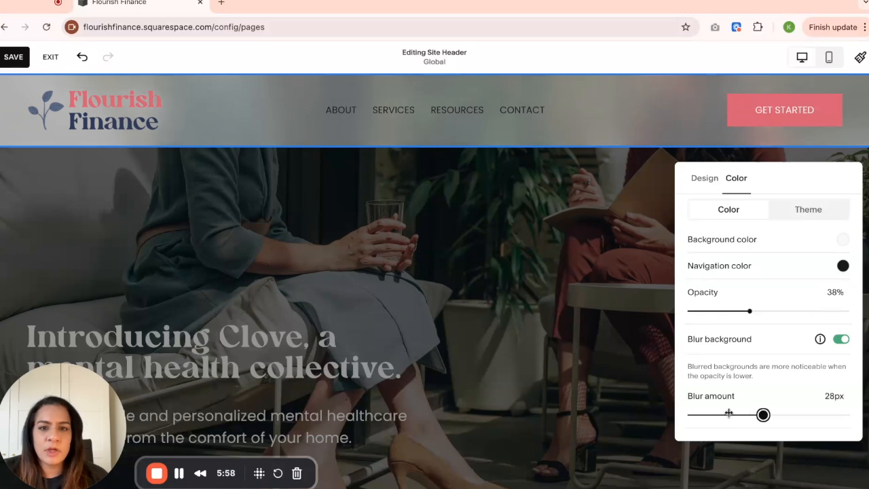
{"action": "key", "text": "Right"}
{"action": "key", "text": "Right"}
{"action": "key", "text": "Right"}
{"action": "key", "text": "Right"}
{"action": "key", "text": "Right"}
{"action": "key", "text": "Right"}
{"action": "key", "text": "Right"}
{"action": "key", "text": "Right"}
{"action": "key", "text": "Right"}
{"action": "key", "text": "Left"}
{"action": "key", "text": "Left"}
{"action": "key", "text": "Left"}
{"action": "key", "text": "Left"}
{"action": "key", "text": "Left"}
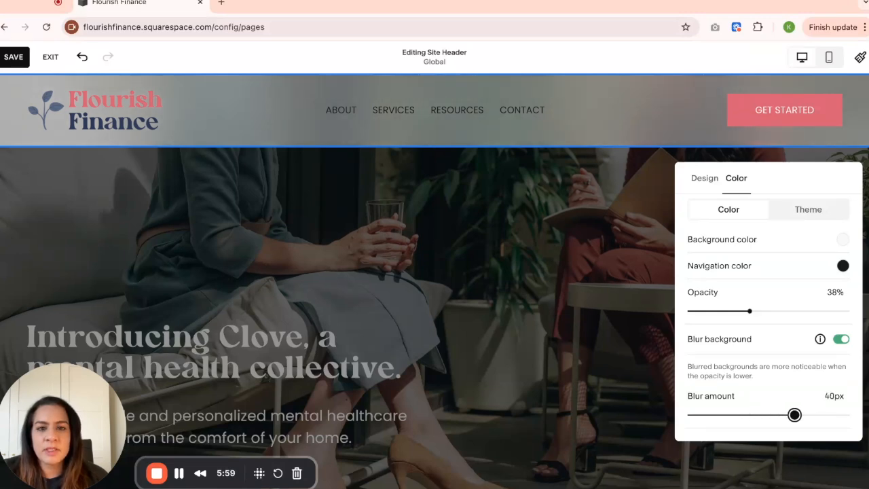
Reduce the header's blur amount to 0 px and raise it again to 21 px.
{"action": "left_click_drag", "start_coordinate": [795, 415], "coordinate": [695, 415]}
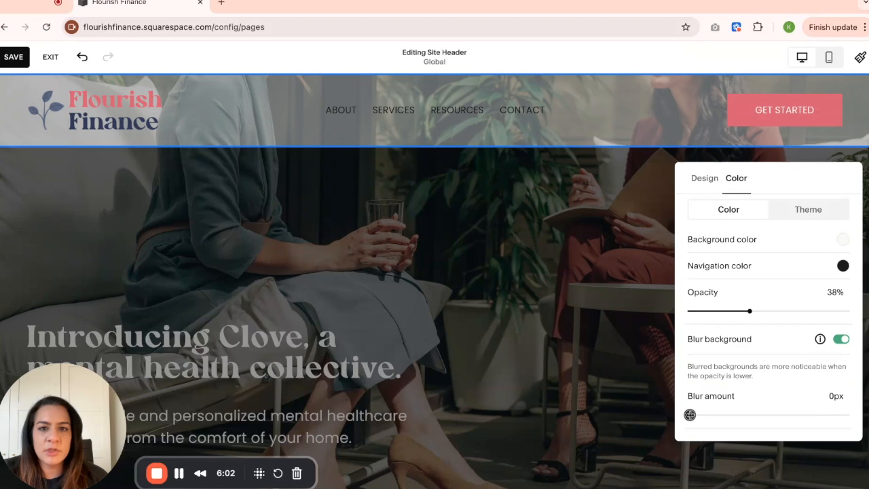
{"action": "left_click_drag", "start_coordinate": [691, 415], "coordinate": [729, 415]}
{"action": "key", "text": "Right"}
{"action": "key", "text": "Right"}
{"action": "key", "text": "Right"}
{"action": "key", "text": "Right"}
{"action": "key", "text": "Right"}
{"action": "key", "text": "Right"}
{"action": "key", "text": "Right"}
{"action": "key", "text": "Right"}
{"action": "key", "text": "Right"}
{"action": "key", "text": "Left"}
{"action": "key", "text": "Left"}
{"action": "key", "text": "Left"}
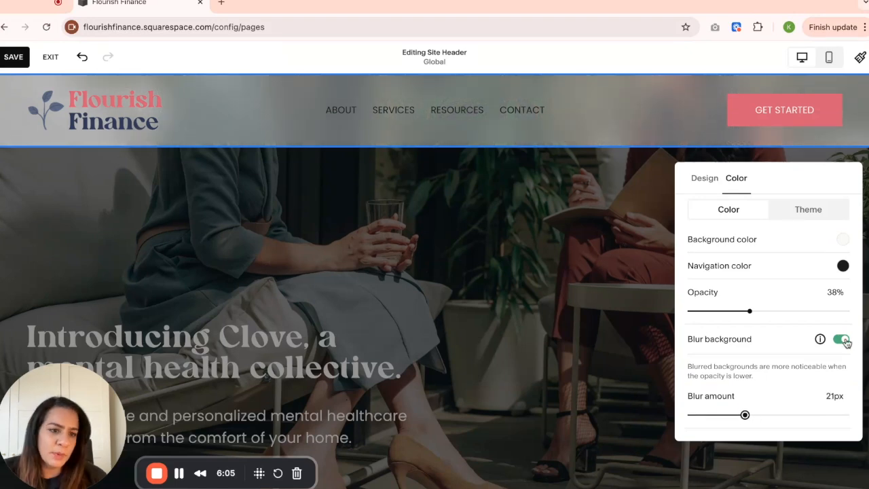
Turn off the header's background blur and restore its opacity to 100%.
{"action": "left_click", "coordinate": [844, 340]}
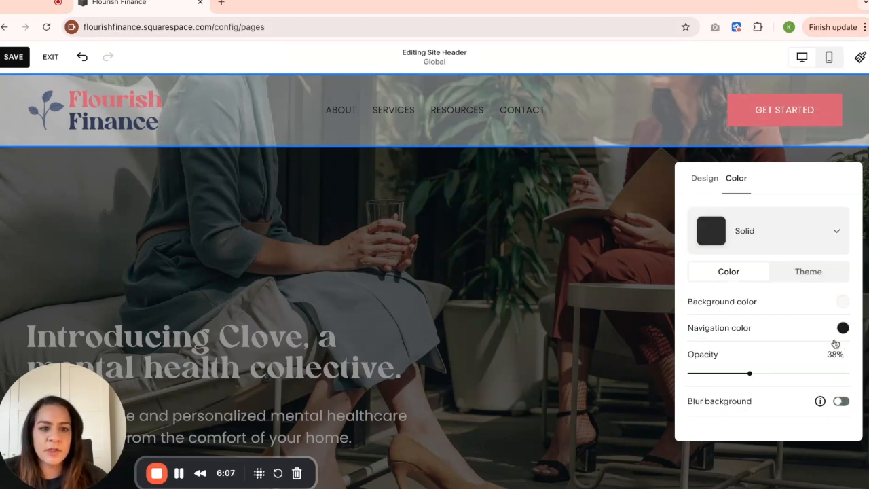
{"action": "left_click_drag", "start_coordinate": [751, 373], "coordinate": [853, 374]}
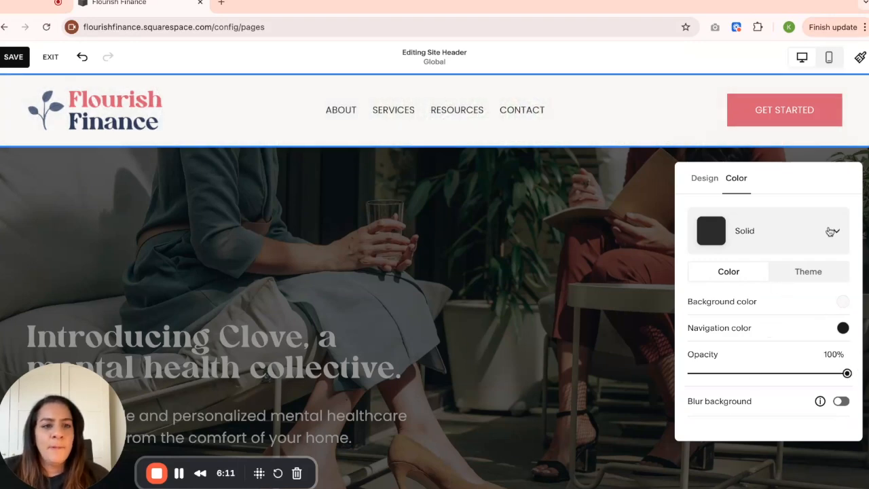
Switch the header's color style to Gradient and try coral and navy as its background color.
{"action": "left_click", "coordinate": [782, 235]}
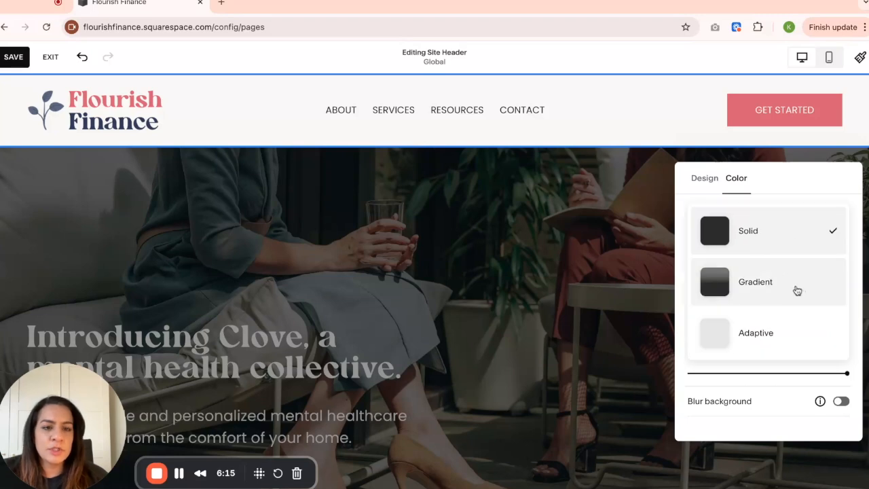
{"action": "left_click", "coordinate": [772, 290]}
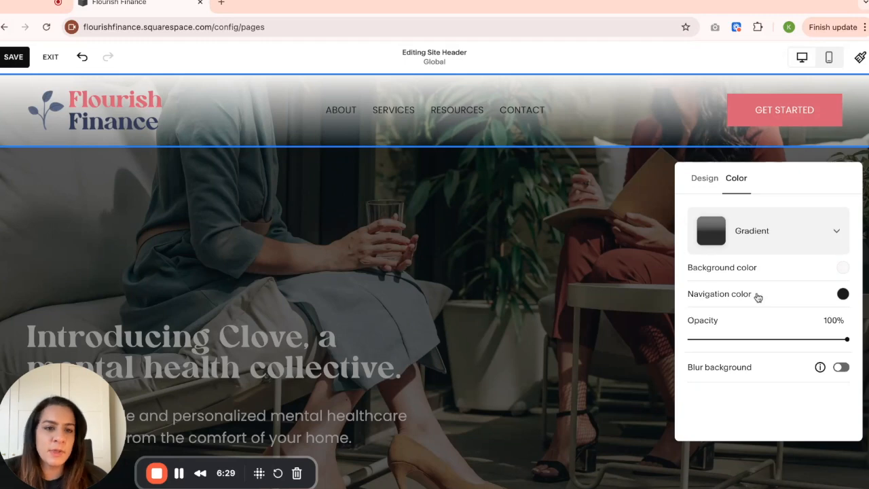
{"action": "left_click", "coordinate": [847, 269]}
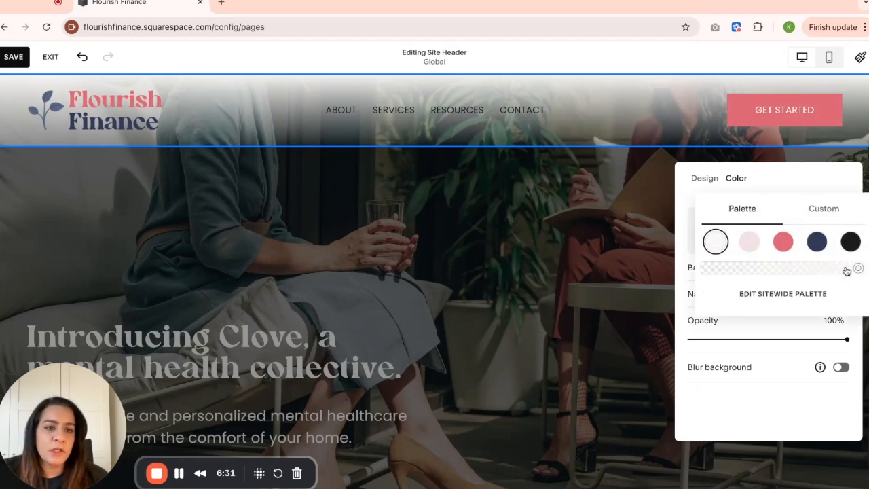
{"action": "left_click", "coordinate": [783, 241]}
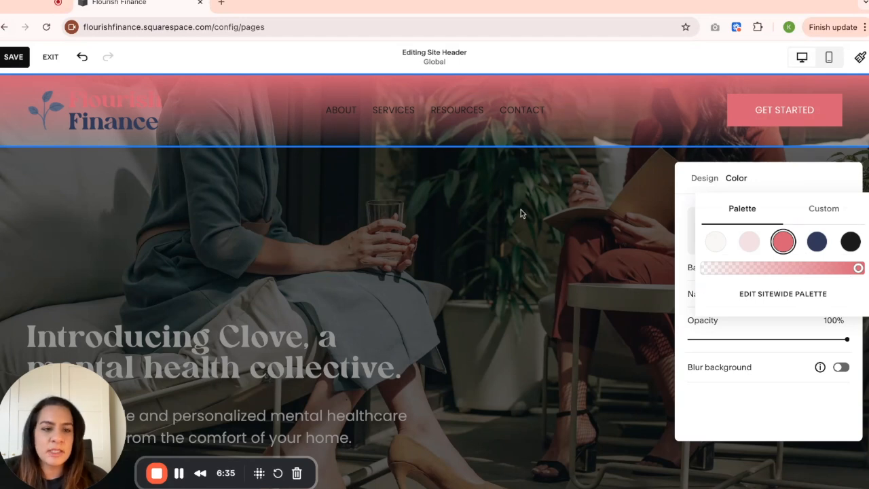
{"action": "left_click", "coordinate": [819, 243]}
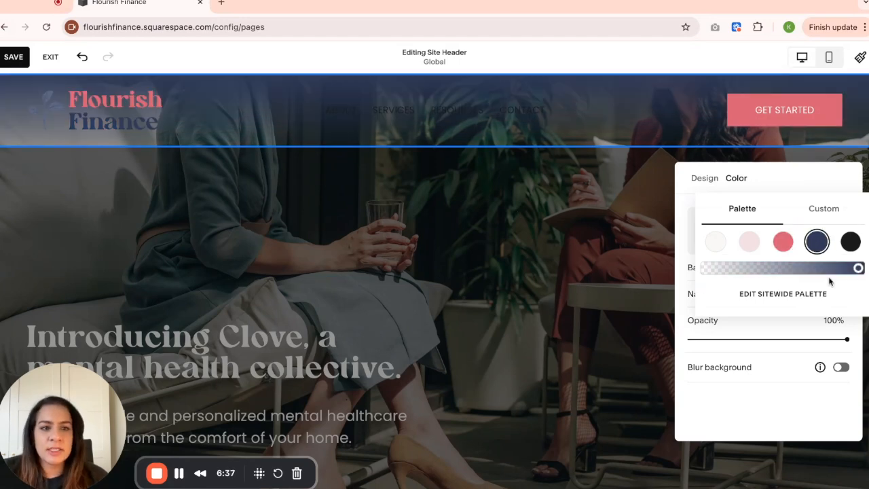
Try a custom light green as the gradient header's background color.
{"action": "left_click", "coordinate": [825, 210]}
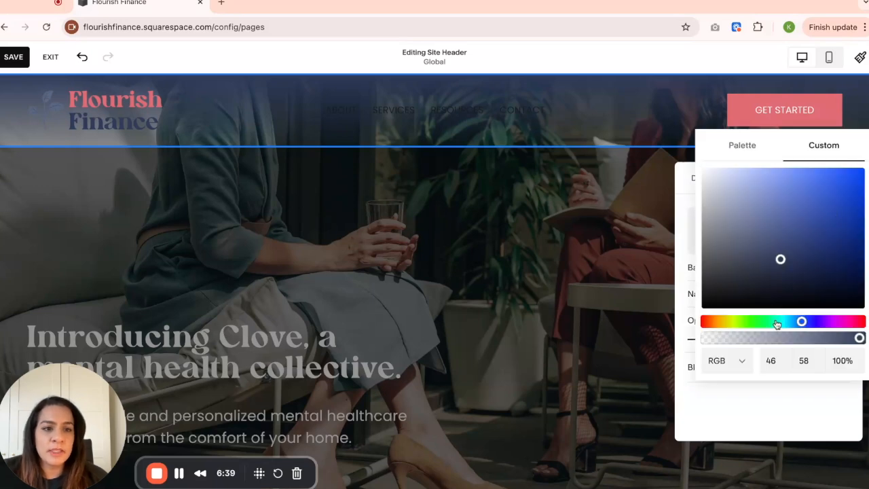
{"action": "left_click_drag", "start_coordinate": [769, 326], "coordinate": [754, 324]}
{"action": "left_click", "coordinate": [753, 324]}
{"action": "left_click", "coordinate": [781, 195]}
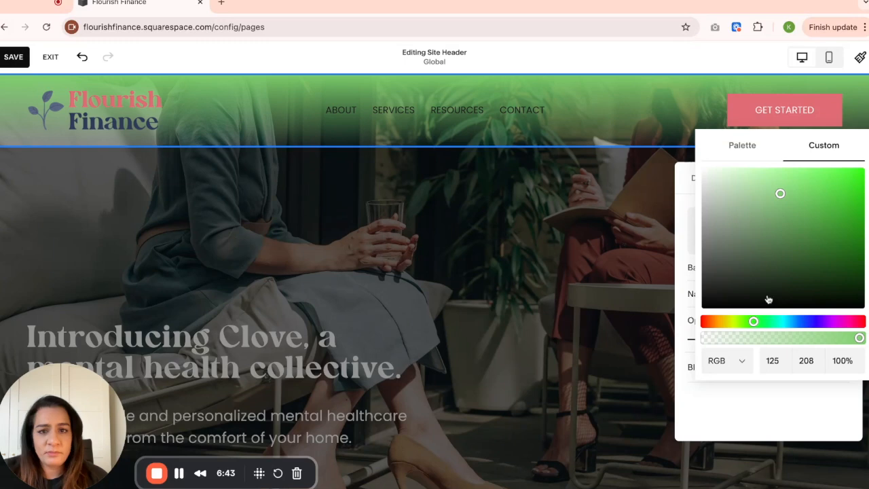
Set the gradient header's background back to the palette's off-white and close the color chooser.
{"action": "left_click", "coordinate": [737, 148]}
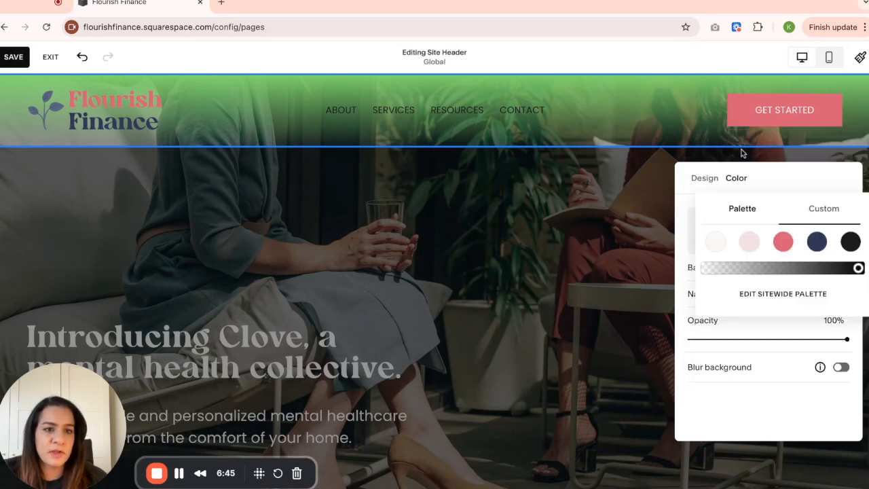
{"action": "left_click", "coordinate": [714, 243]}
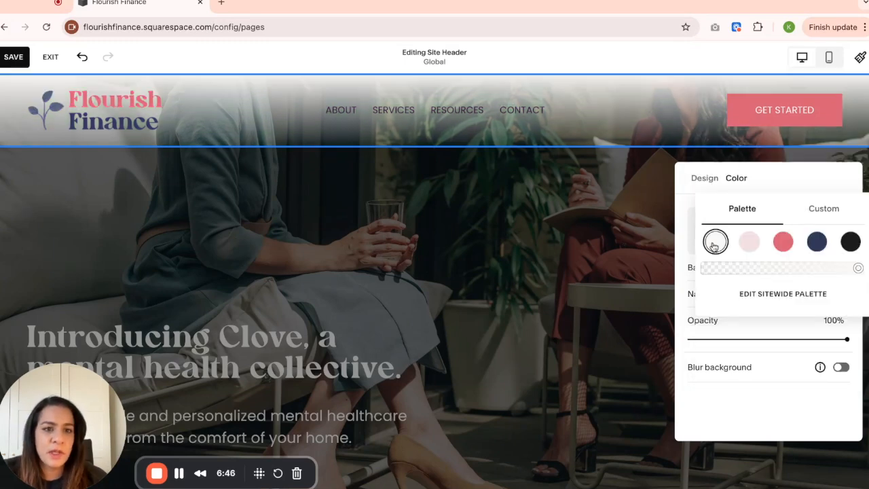
{"action": "left_click", "coordinate": [734, 396]}
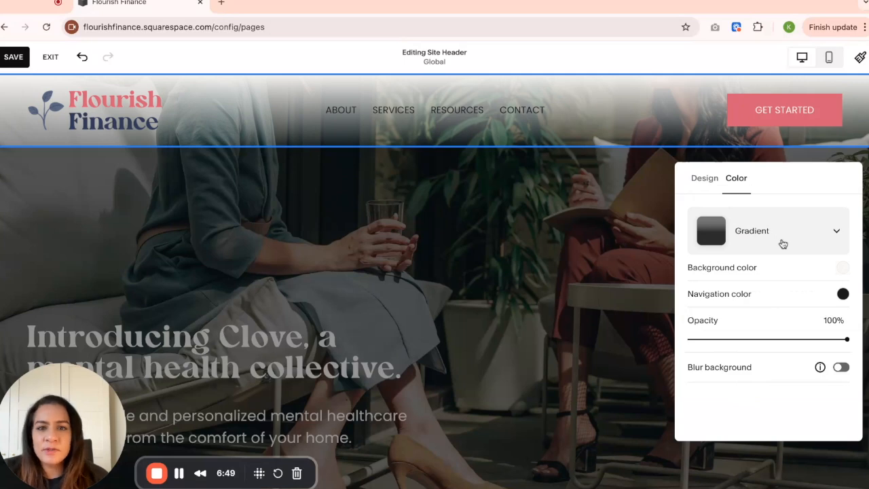
Compare the Adaptive and Solid color styles on the header, and leave it set to Solid.
{"action": "left_click", "coordinate": [785, 244]}
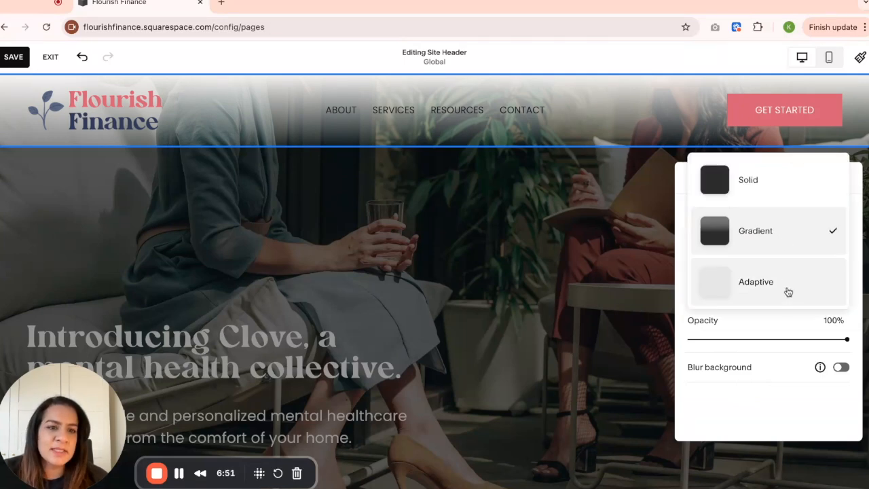
{"action": "left_click", "coordinate": [787, 291]}
{"action": "left_click", "coordinate": [784, 239]}
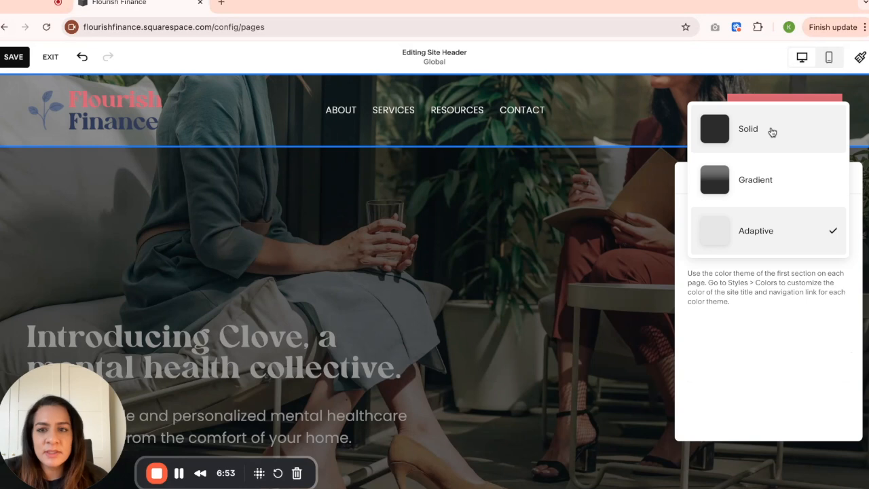
{"action": "left_click", "coordinate": [772, 132]}
{"action": "left_click", "coordinate": [782, 246]}
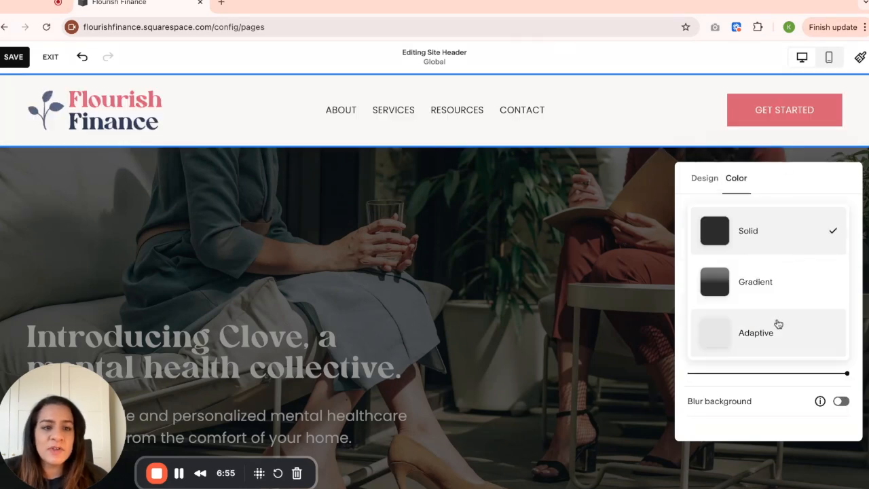
{"action": "left_click", "coordinate": [779, 324]}
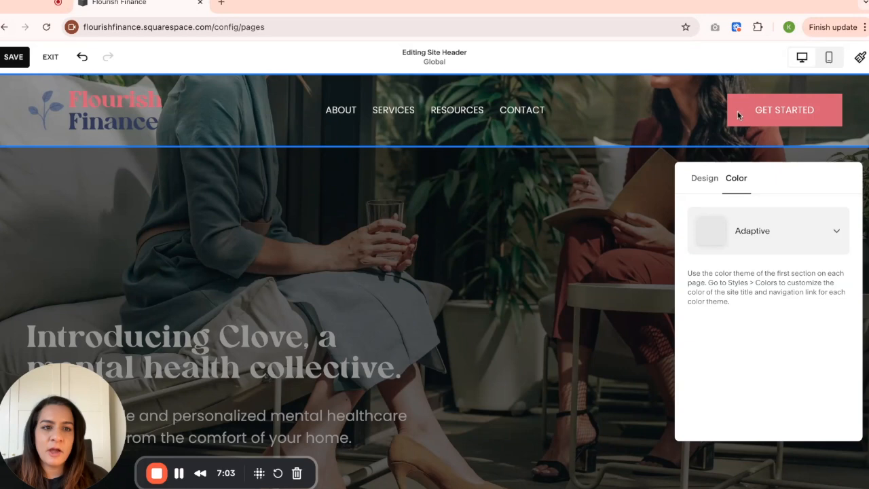
{"action": "left_click", "coordinate": [772, 242]}
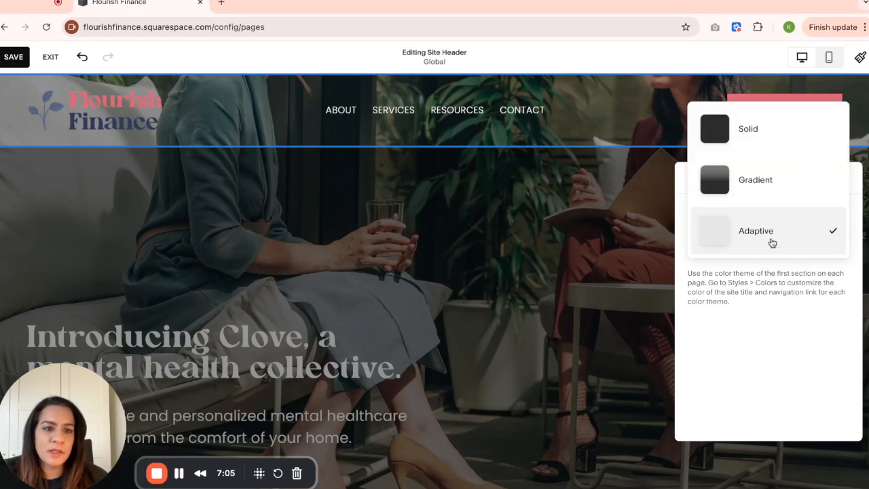
{"action": "left_click", "coordinate": [772, 128]}
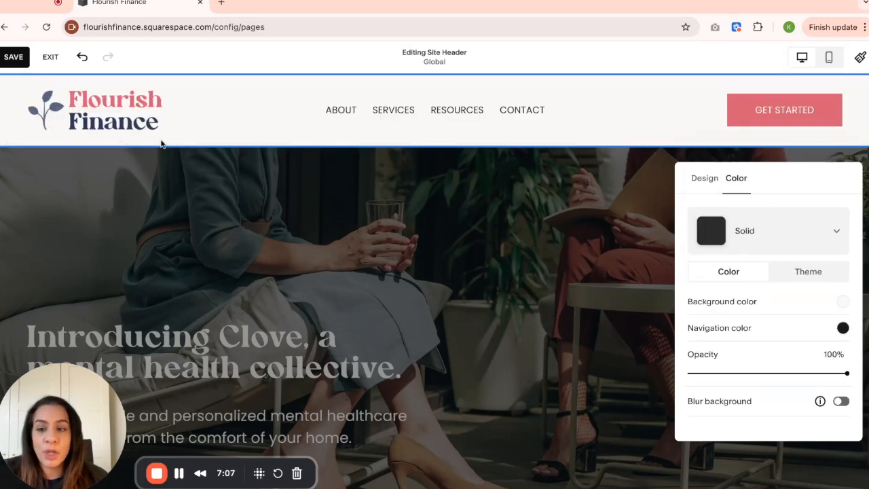